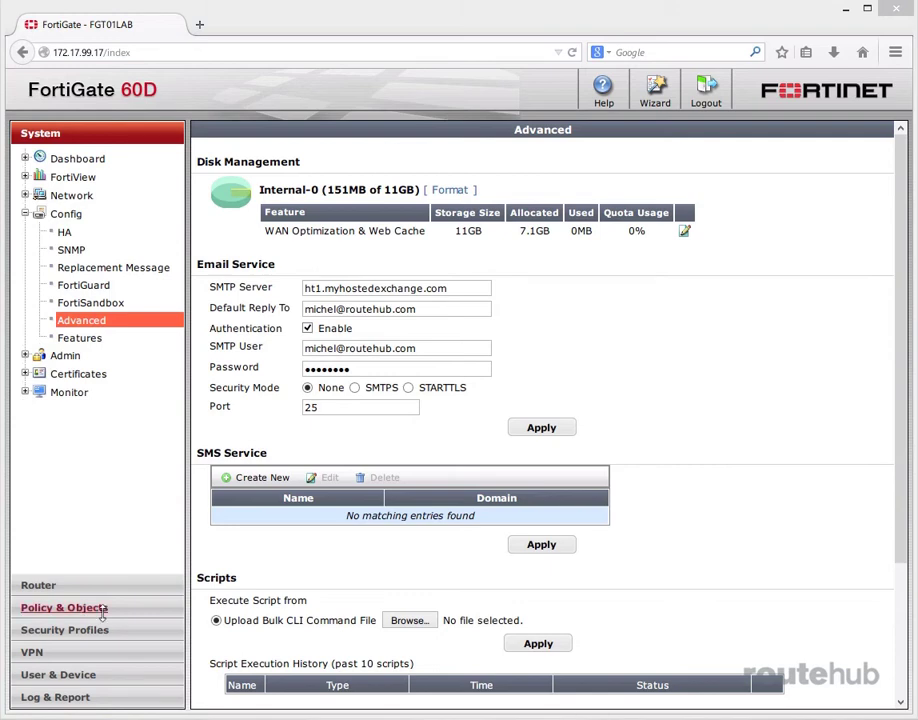
Step: Open the FortiTokens list under User & Device, showing the two available mobile tokens
click(58, 674)
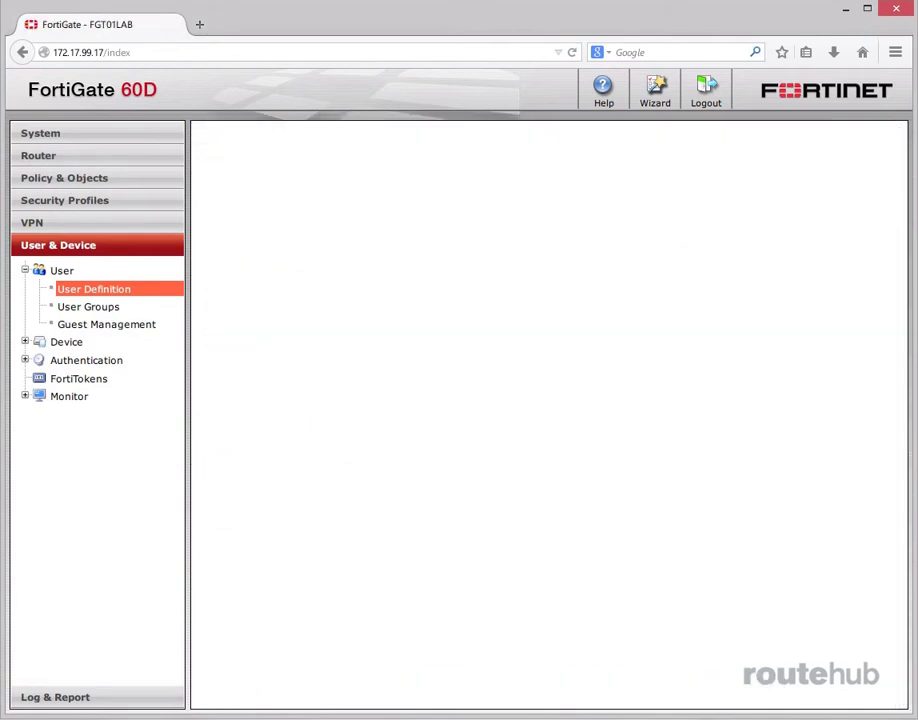
click(80, 382)
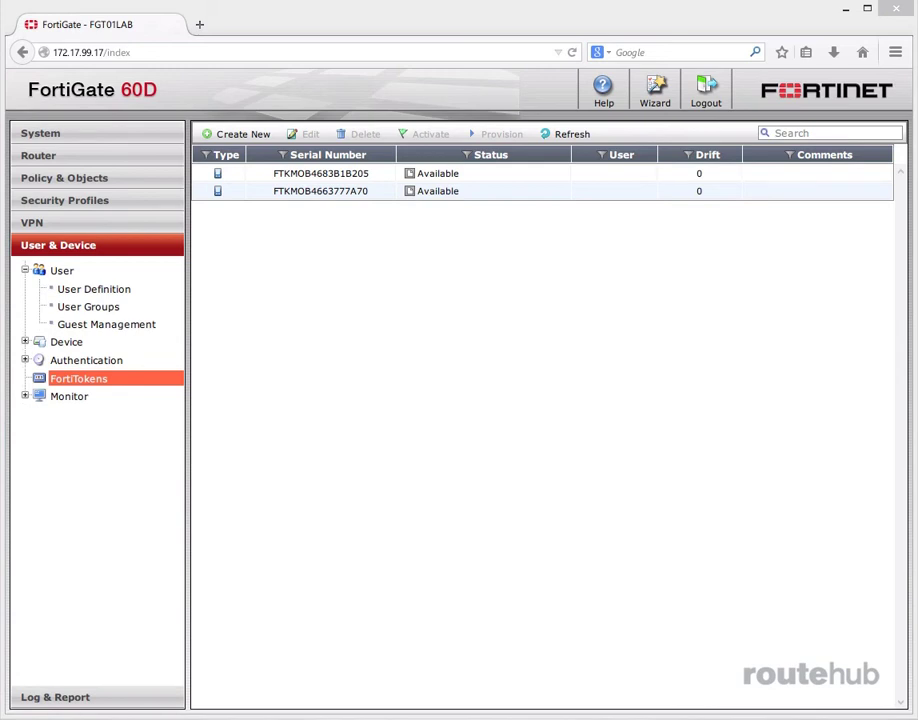
drag(917, 286, 483, 133)
click(230, 134)
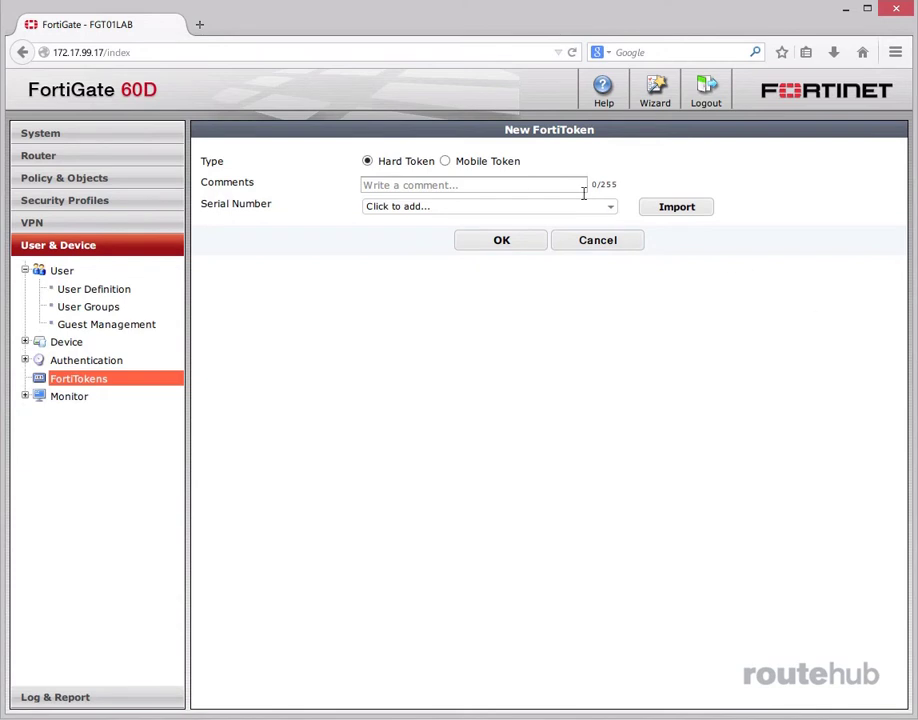
click(457, 166)
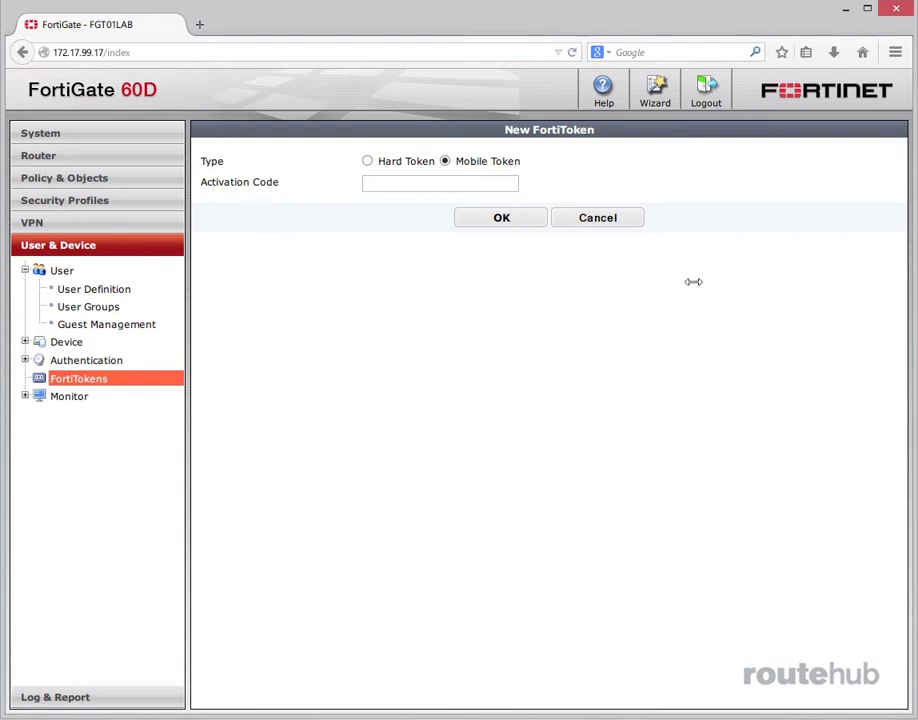
click(612, 223)
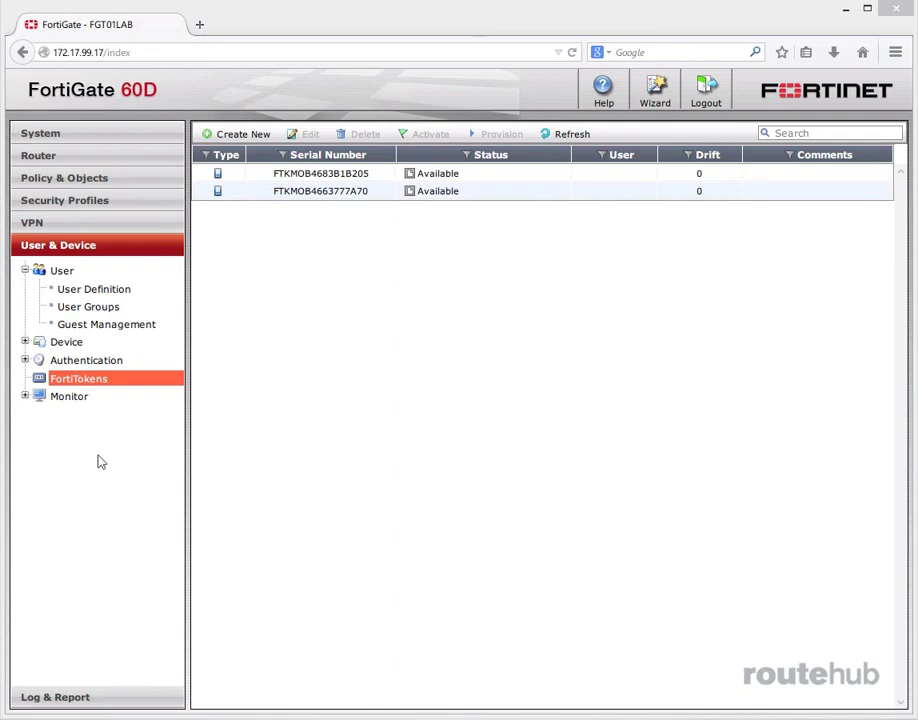
Step: Start a new Remote LDAP User in User Definition using the RH_LDAP server
click(86, 289)
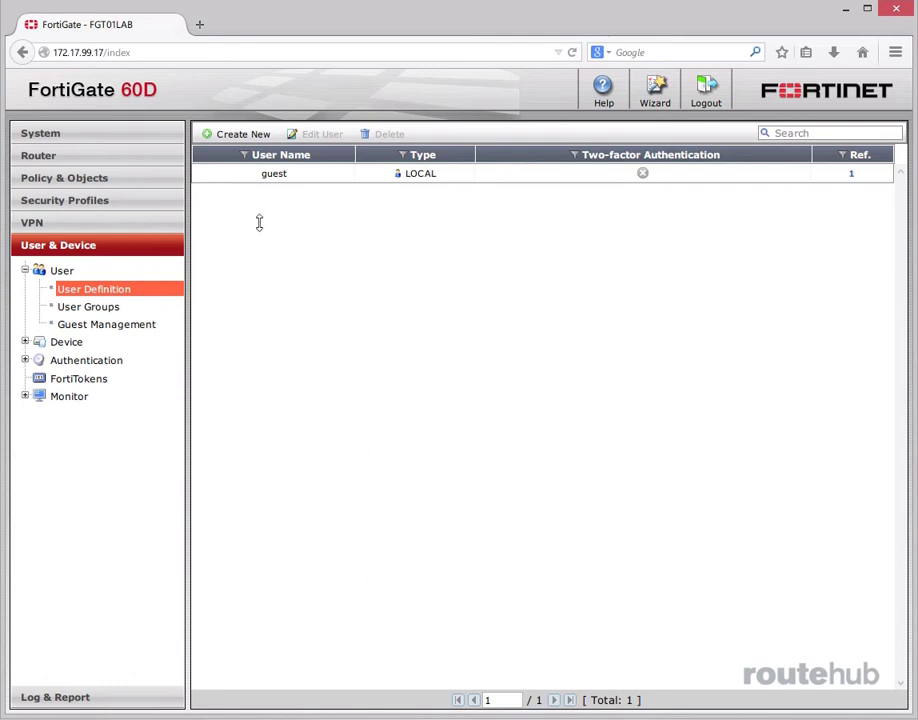
click(235, 135)
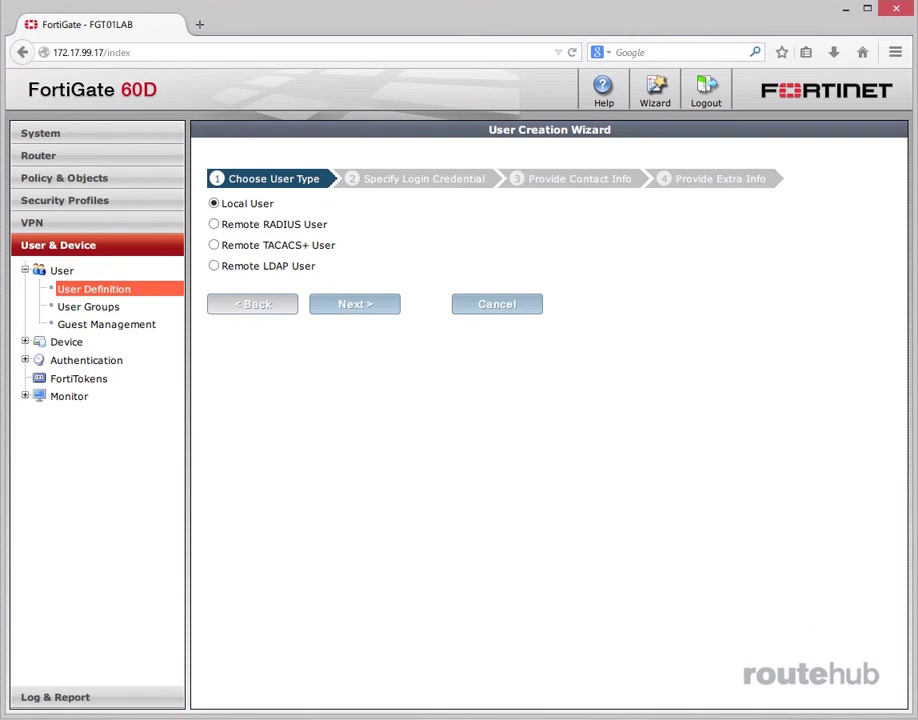
click(214, 265)
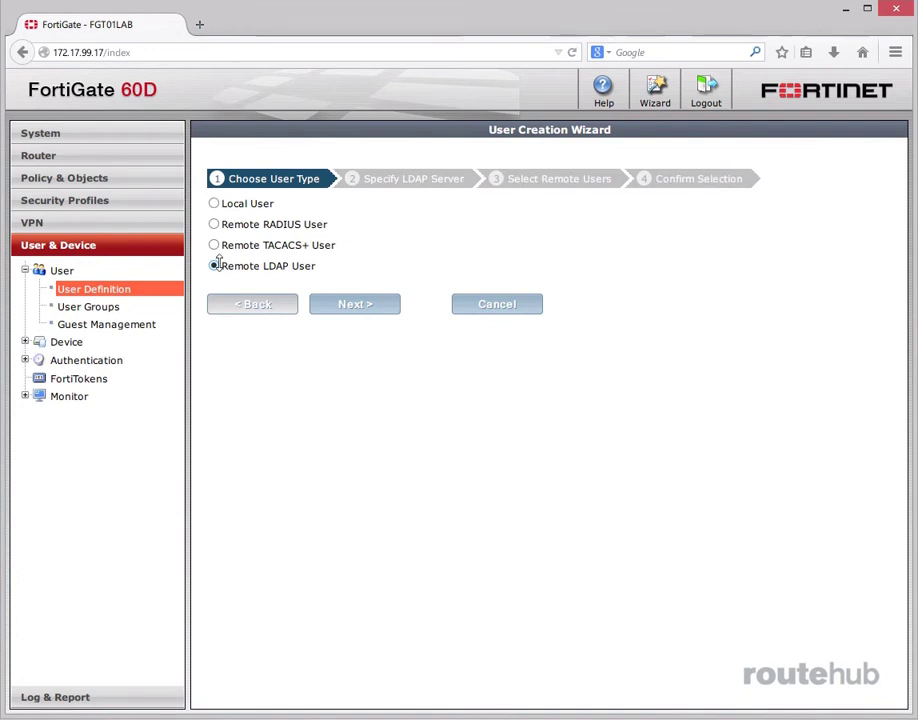
click(360, 303)
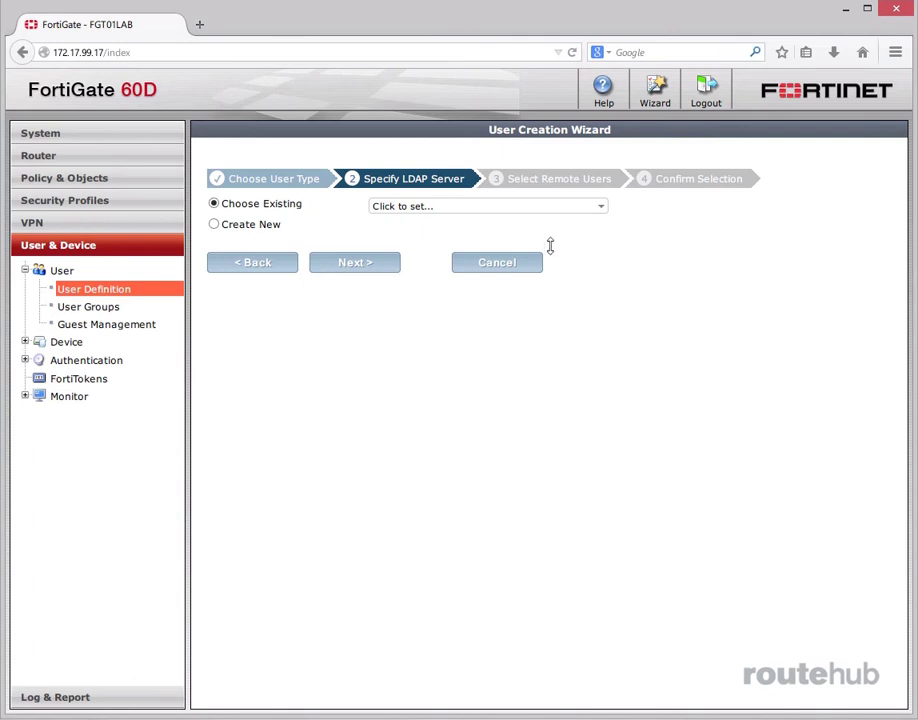
click(537, 203)
click(463, 247)
click(360, 262)
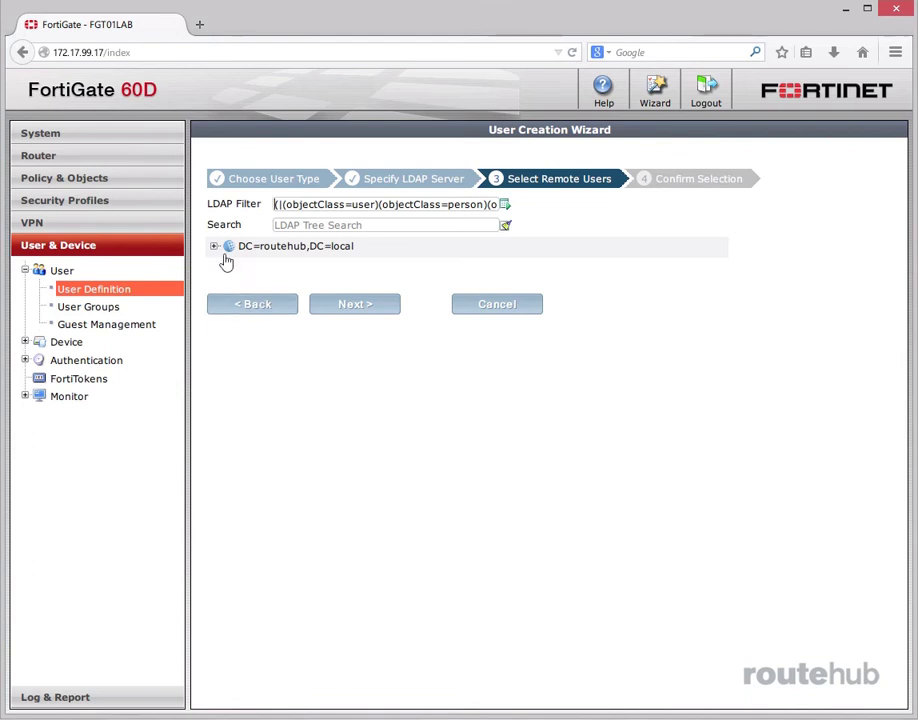
Step: Pick the user from OU=RH Users in routehub.local and create it
click(213, 246)
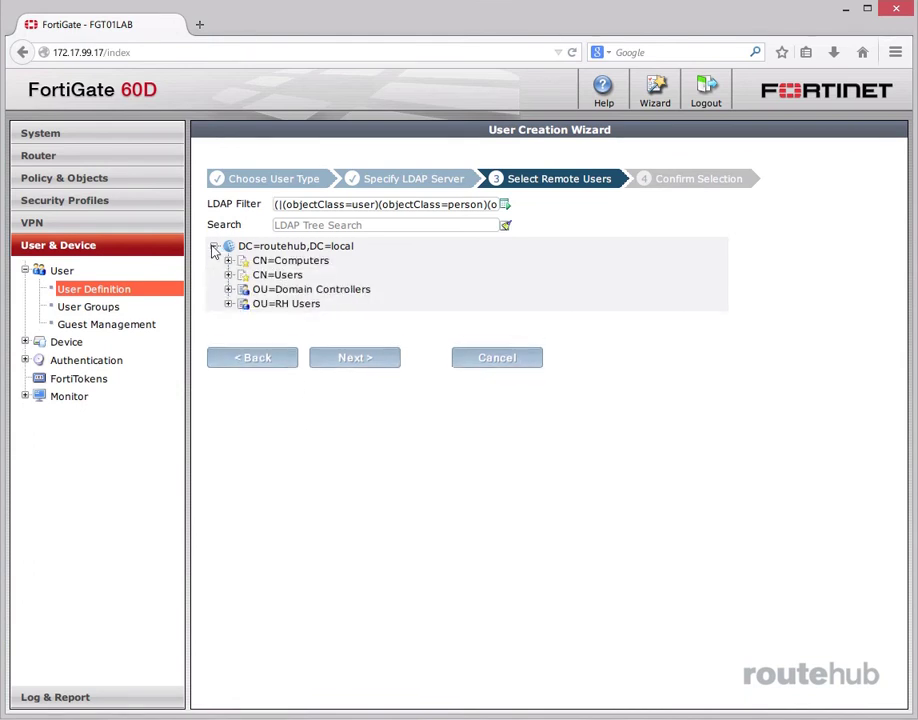
click(228, 304)
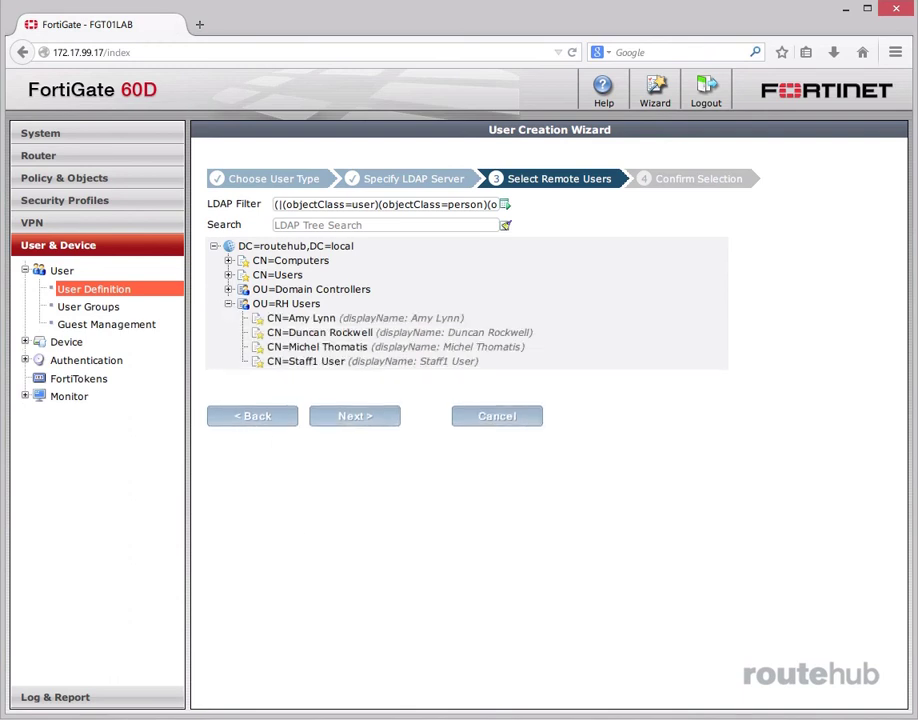
click(338, 334)
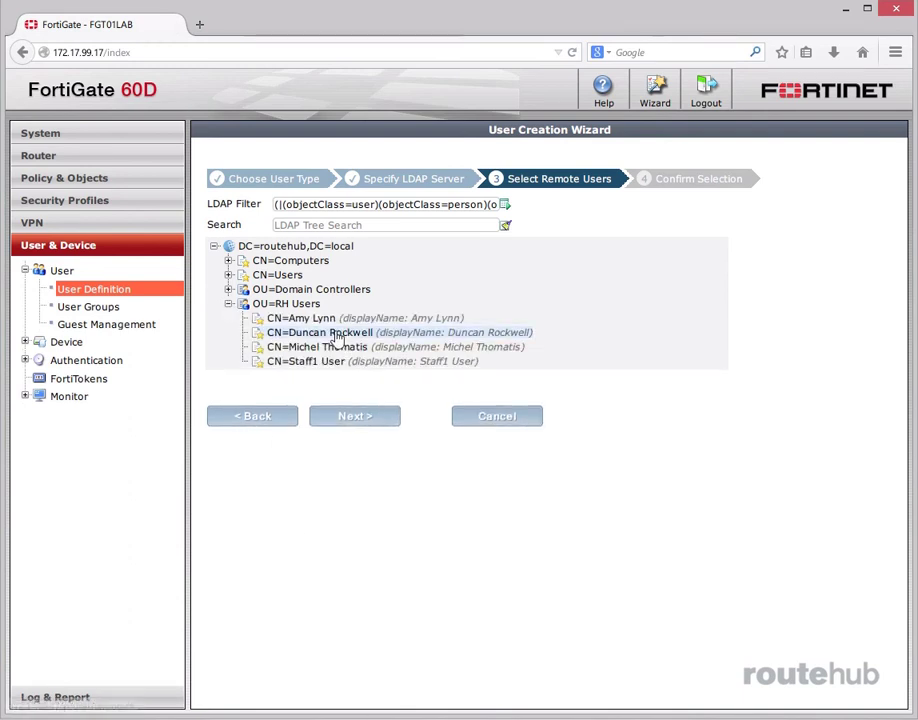
click(367, 417)
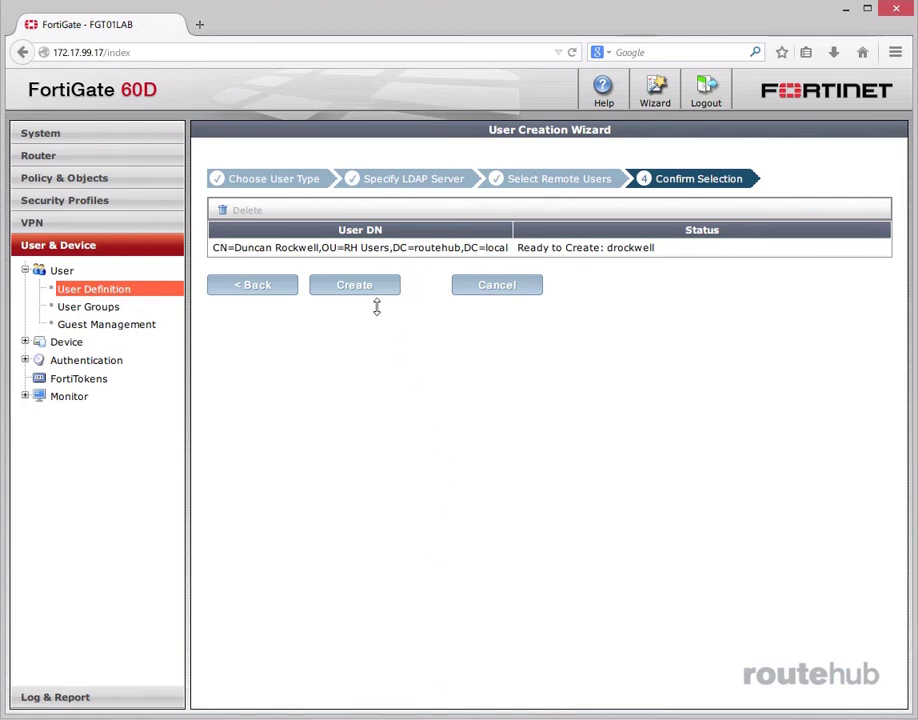
click(357, 285)
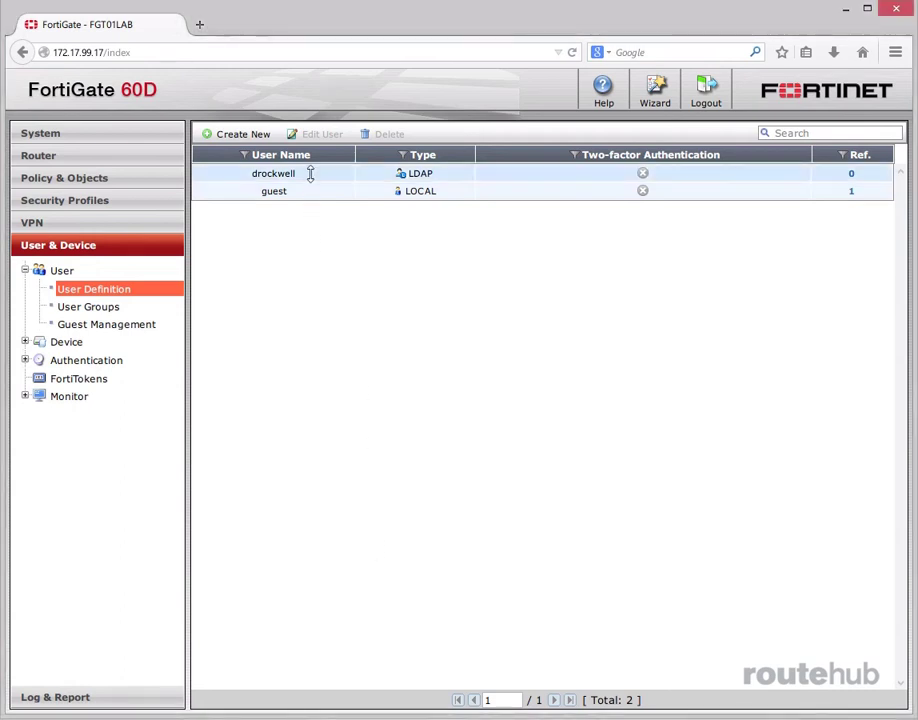
click(312, 174)
click(318, 134)
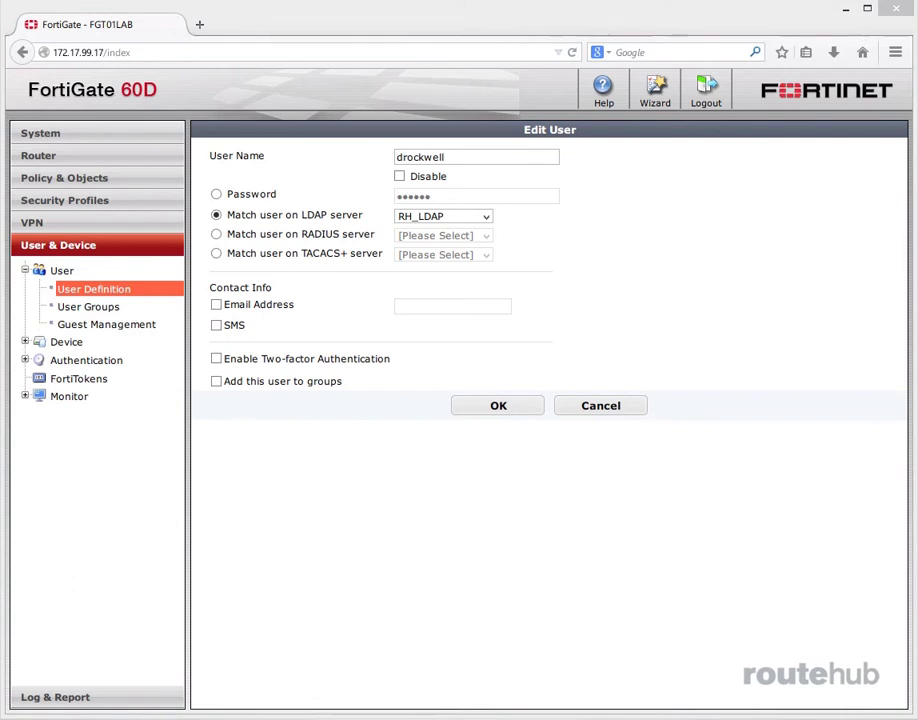
click(216, 359)
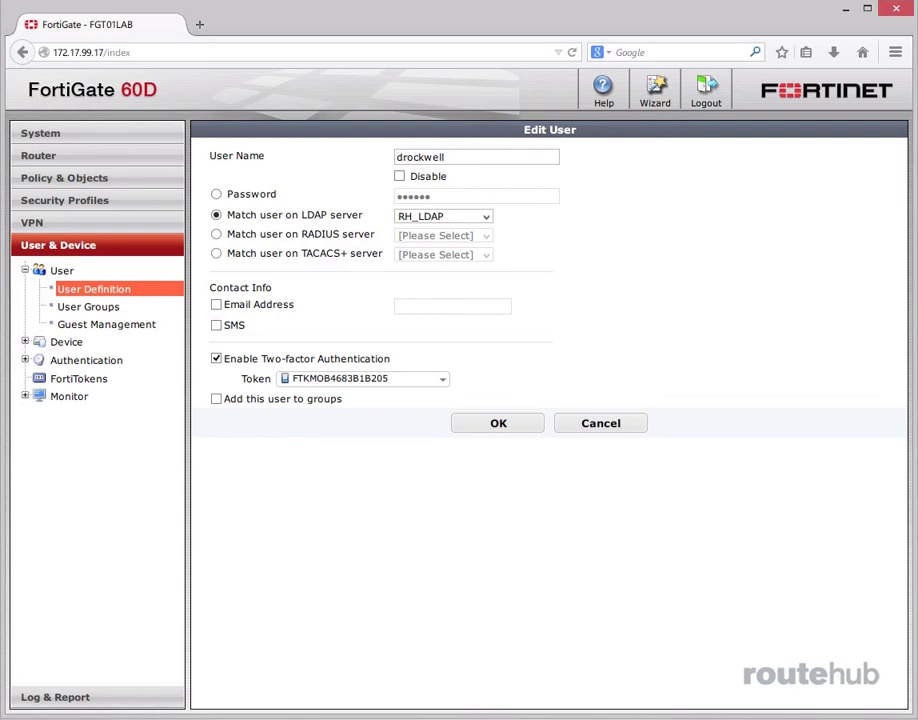
click(444, 381)
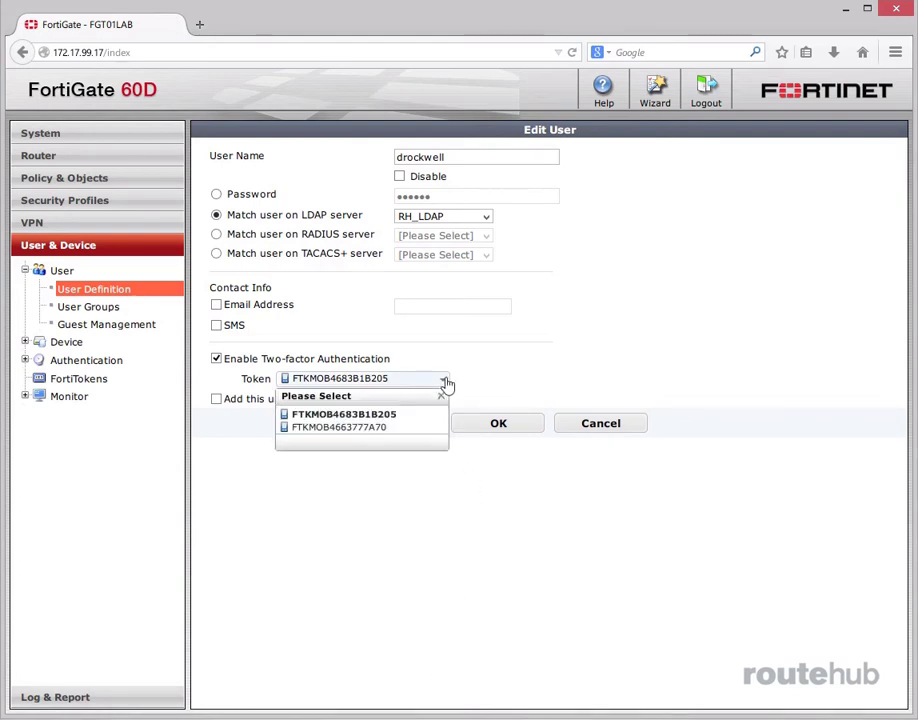
click(441, 396)
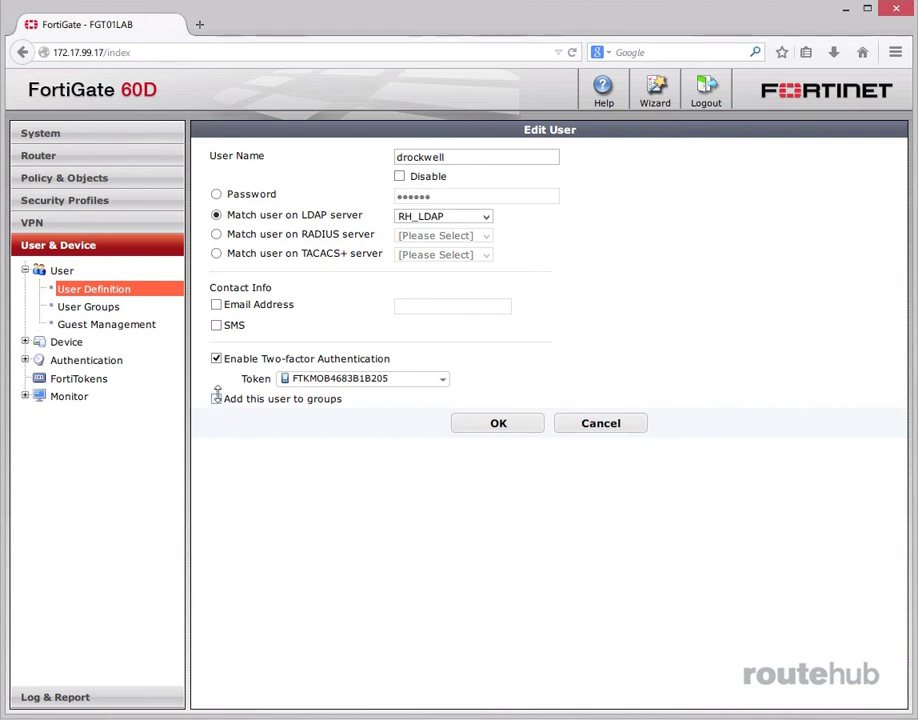
click(216, 397)
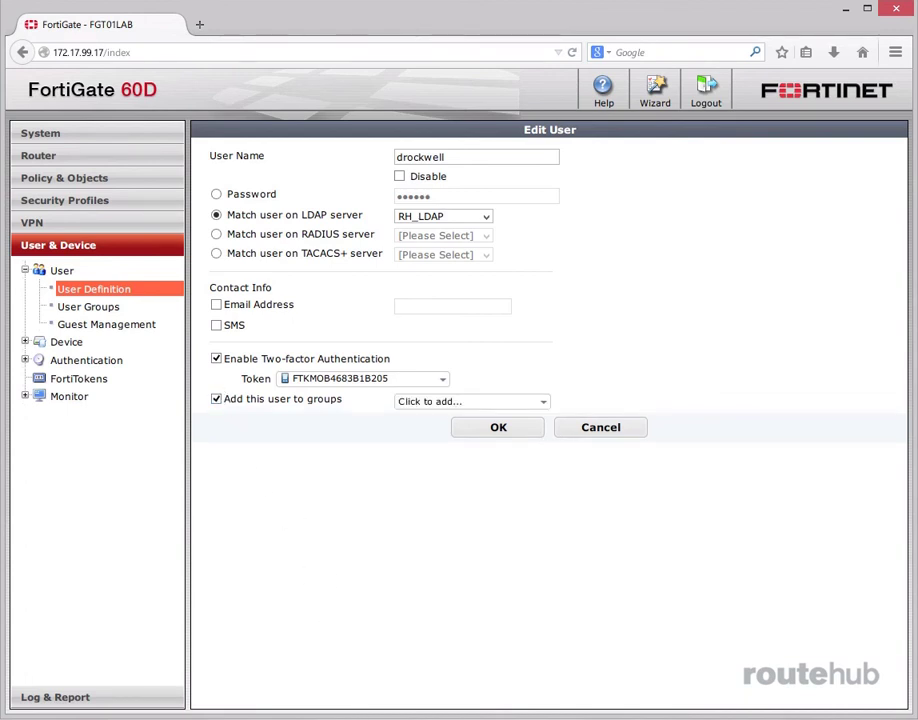
click(541, 402)
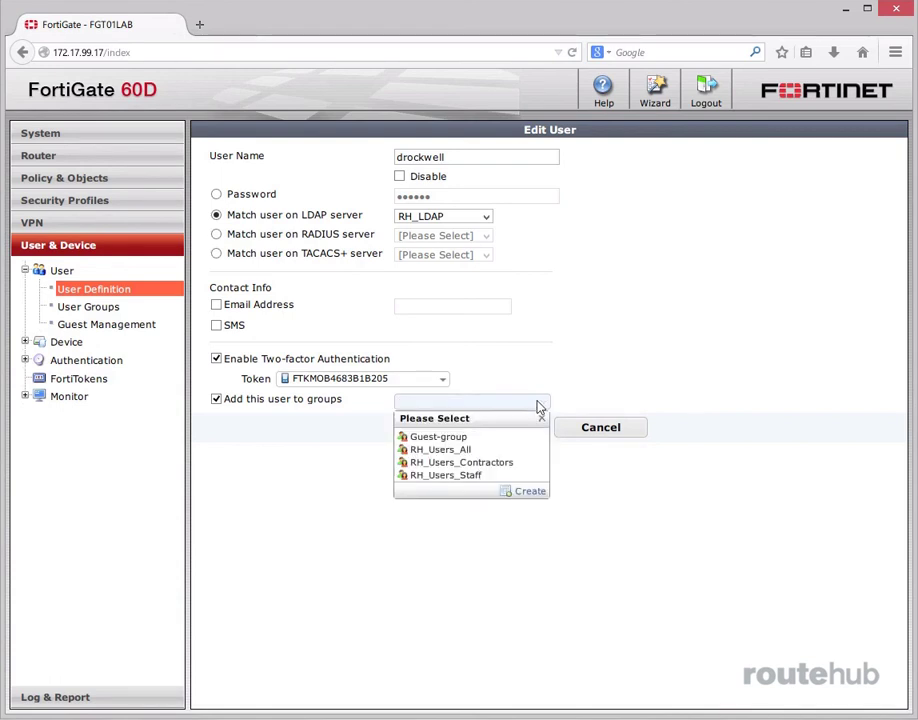
click(455, 475)
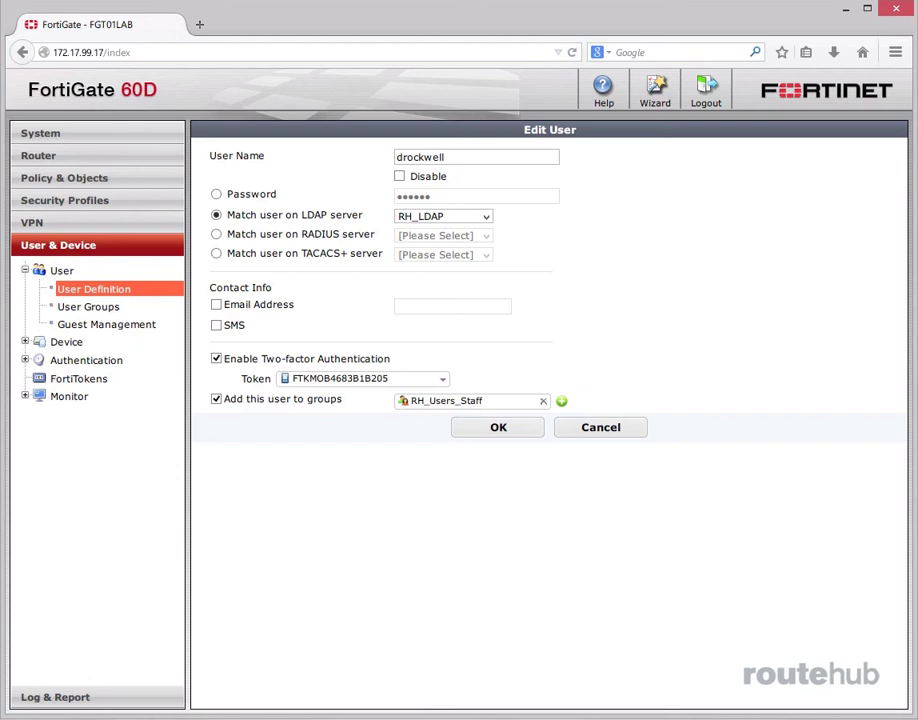
click(216, 305)
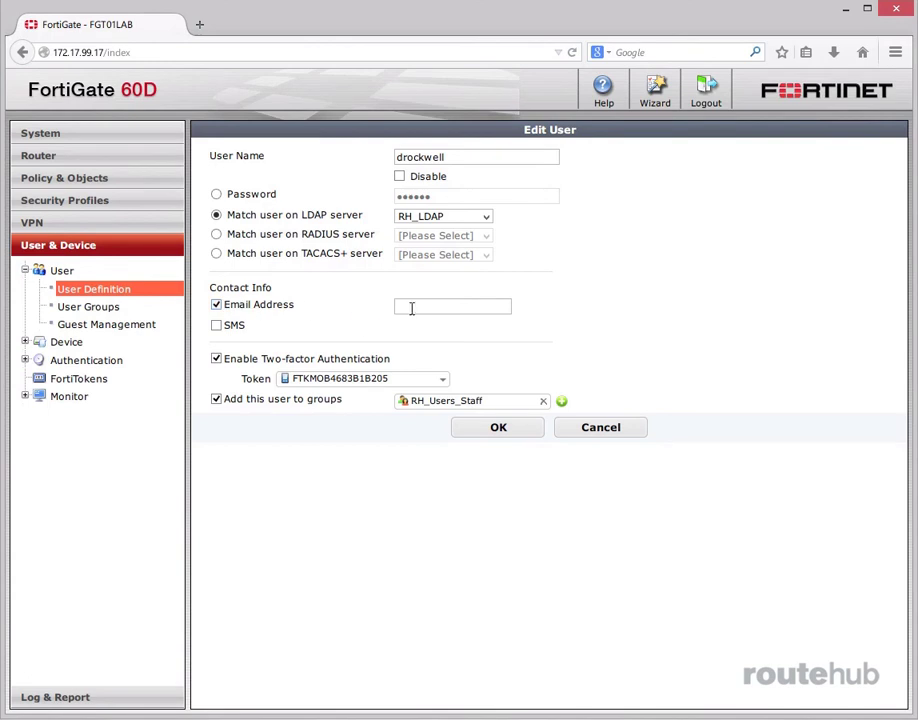
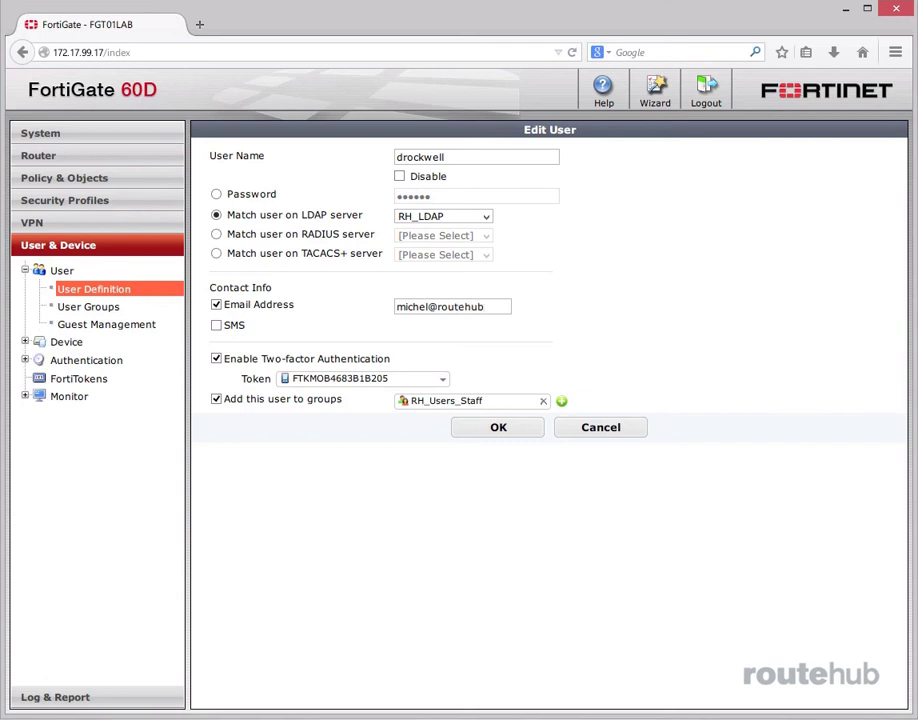
click(495, 432)
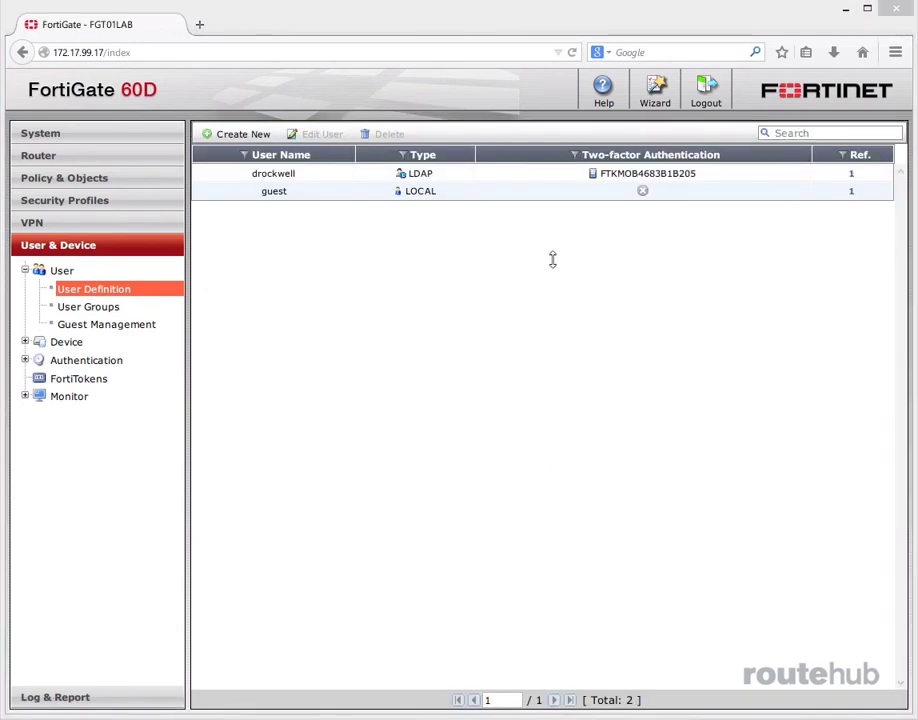
click(498, 173)
click(322, 135)
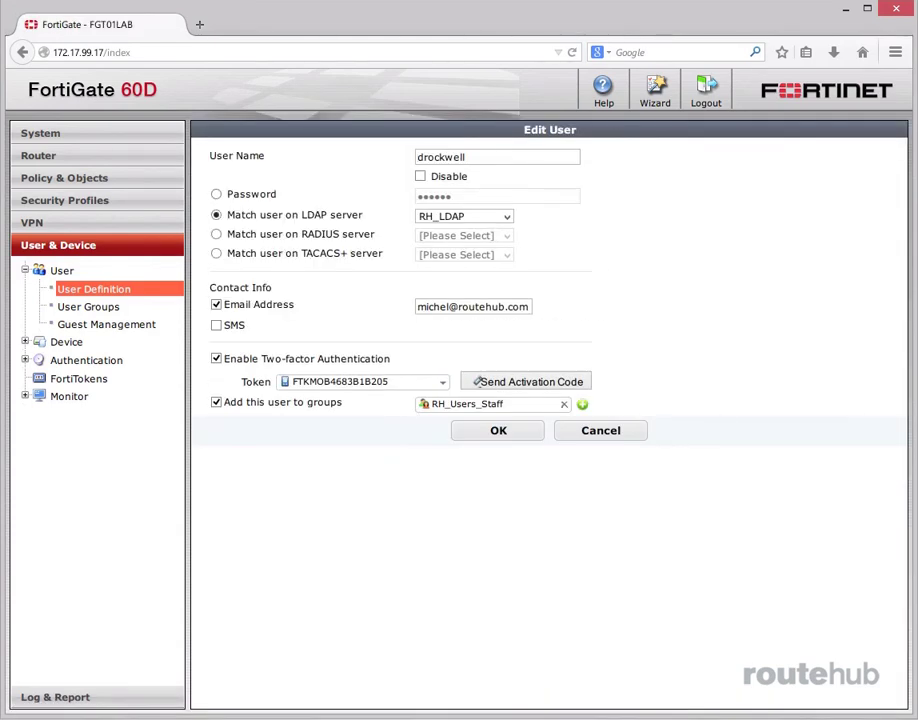
click(537, 384)
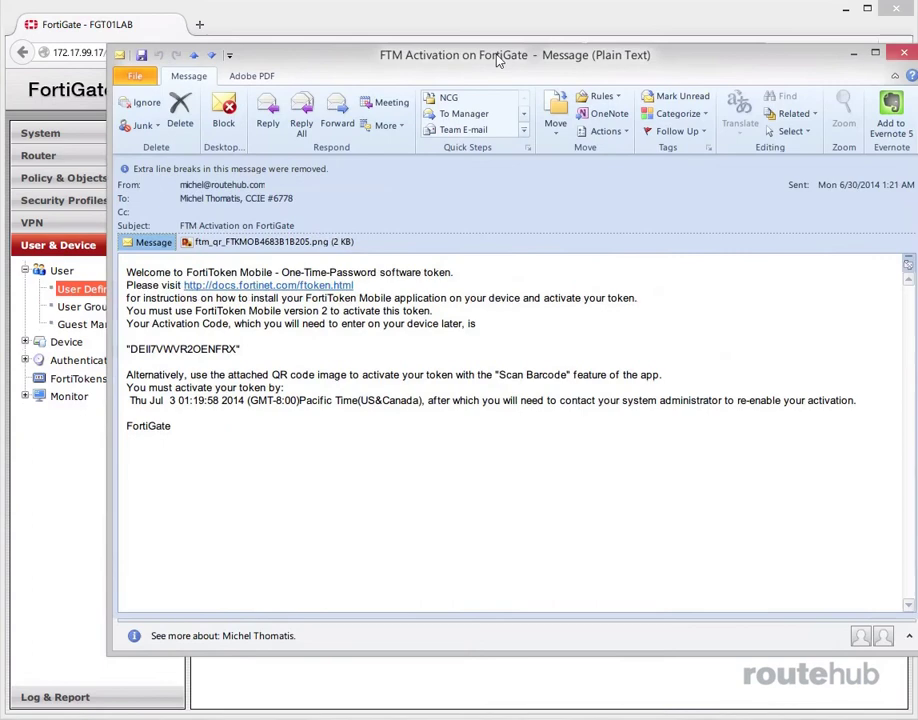
drag(511, 56, 465, 50)
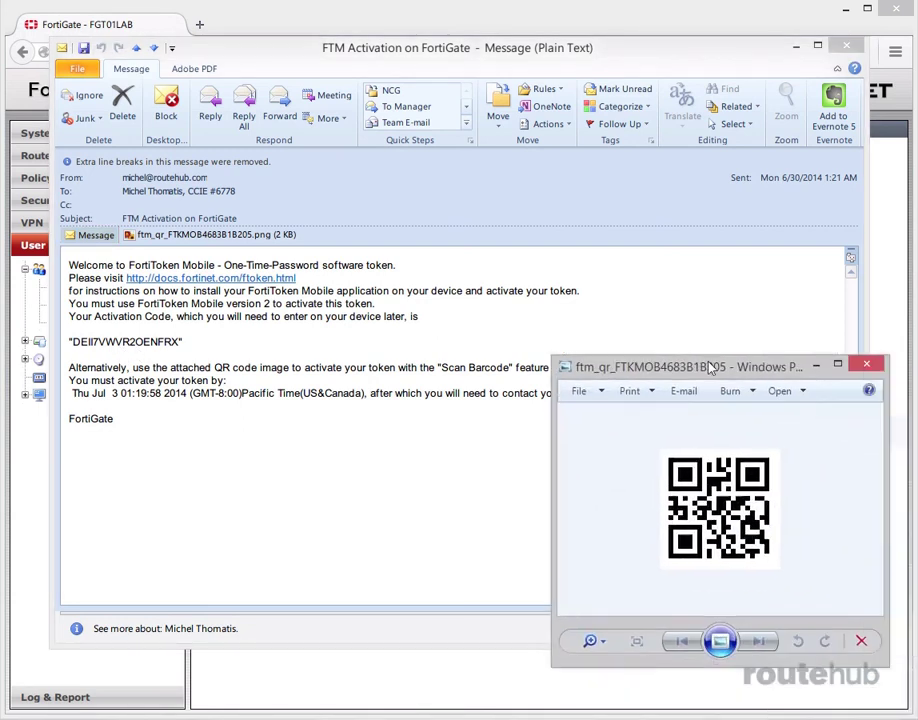
Step: View the ftm_qr QR code image, then close it and move the activation e-mail aside
drag(742, 365, 593, 249)
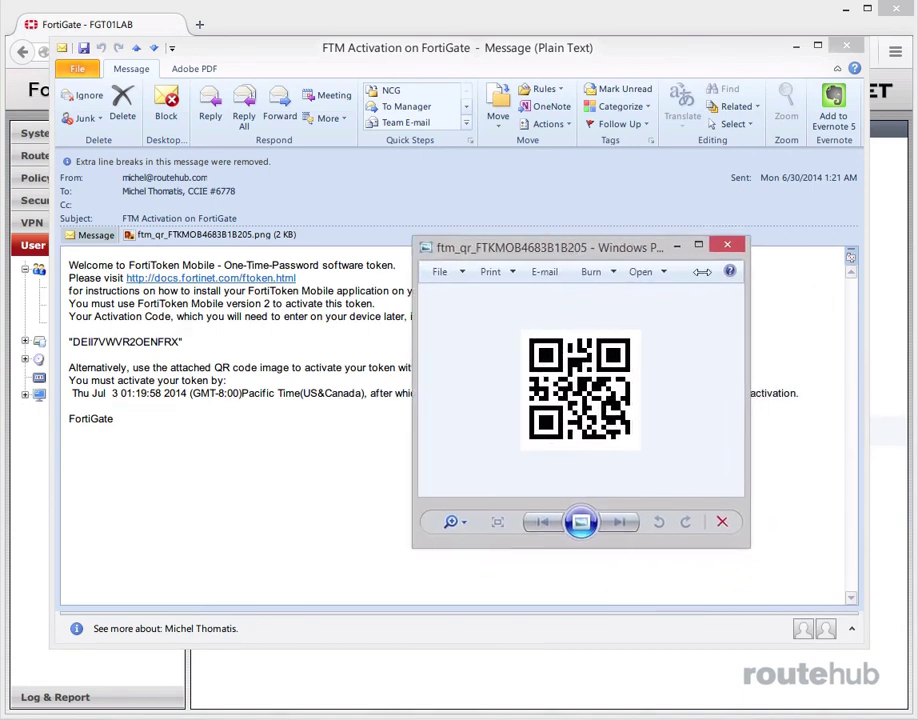
click(465, 180)
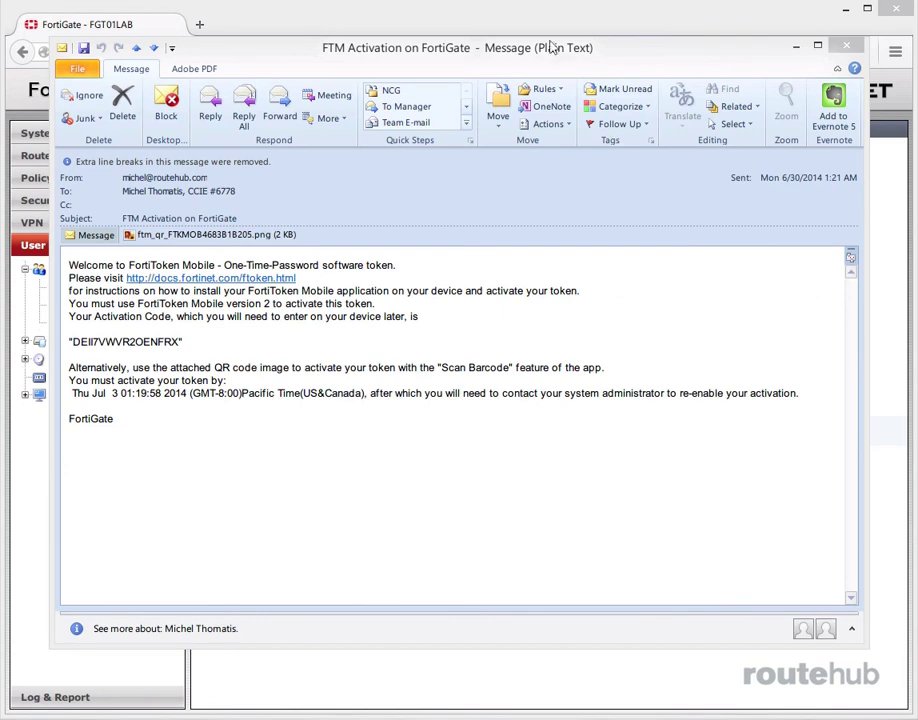
drag(549, 45, 917, 45)
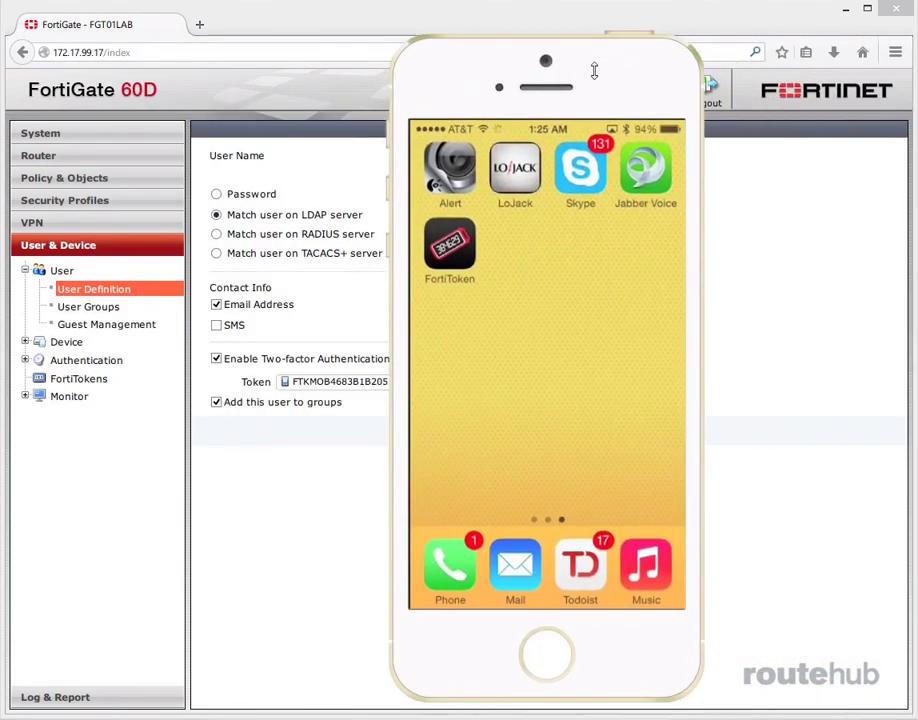
Step: Reposition the mirrored iPhone screen showing the FortiToken Mobile app
drag(522, 47, 532, 53)
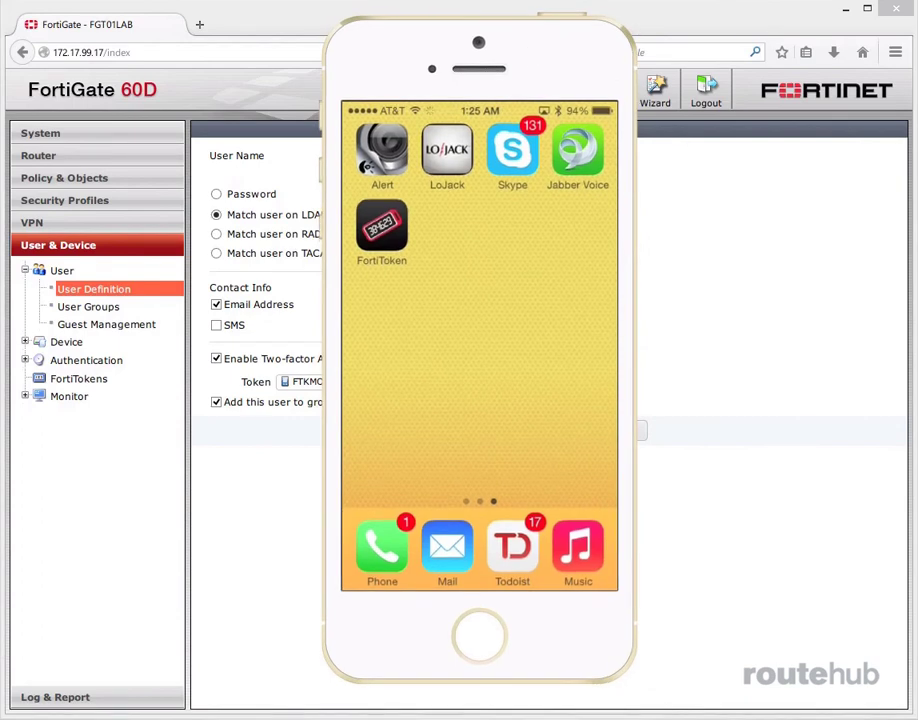